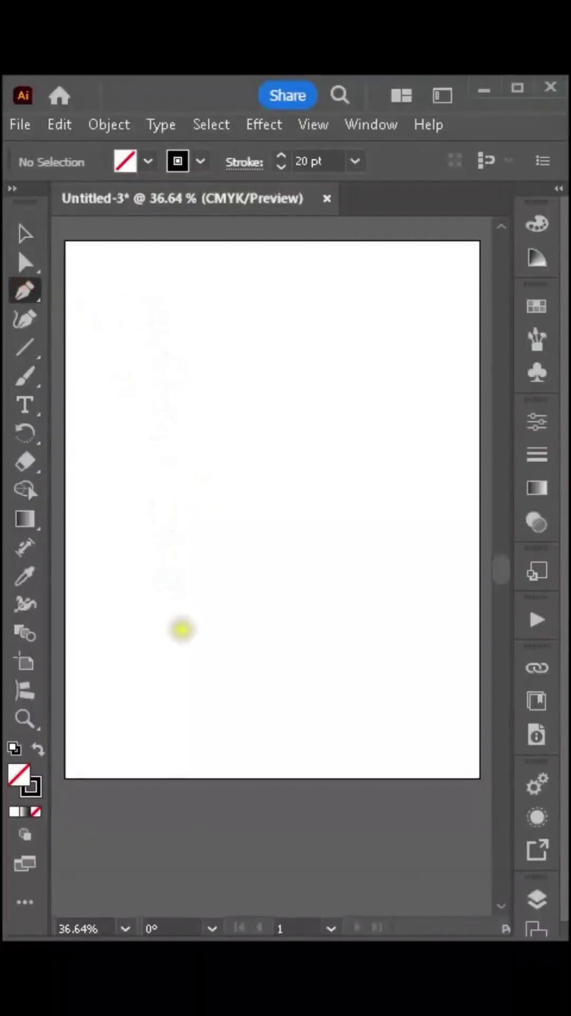
Step: Draw a 20 pt black N path with a hooked lower-left start and top-right end
left_click_drag(173, 627, 199, 612)
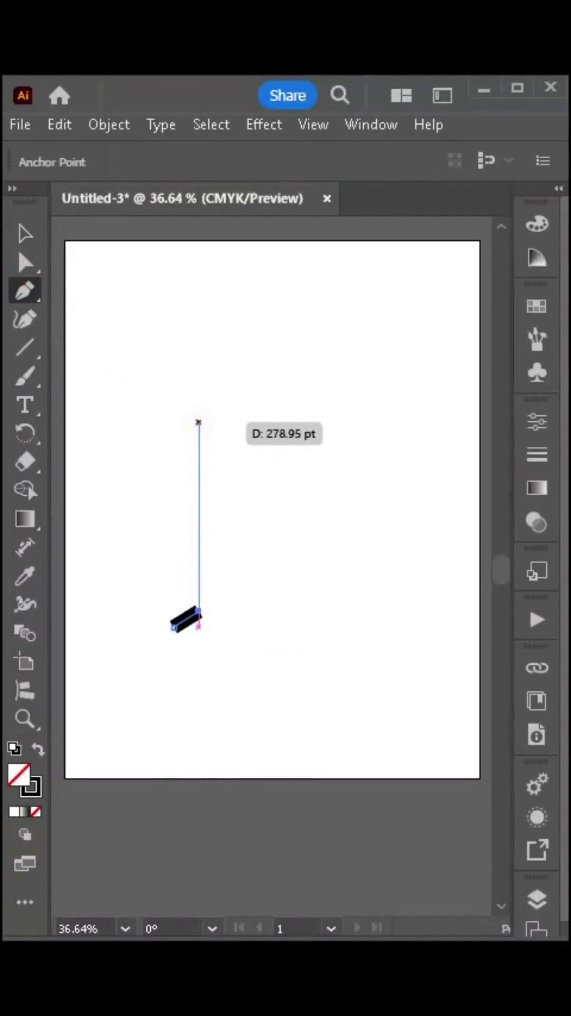
left_click(198, 423)
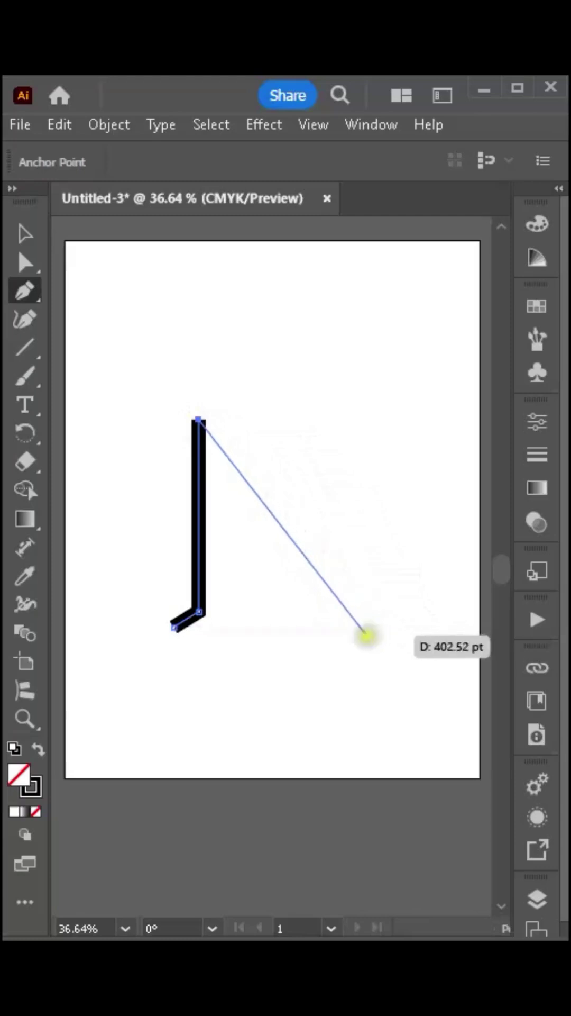
left_click(367, 635)
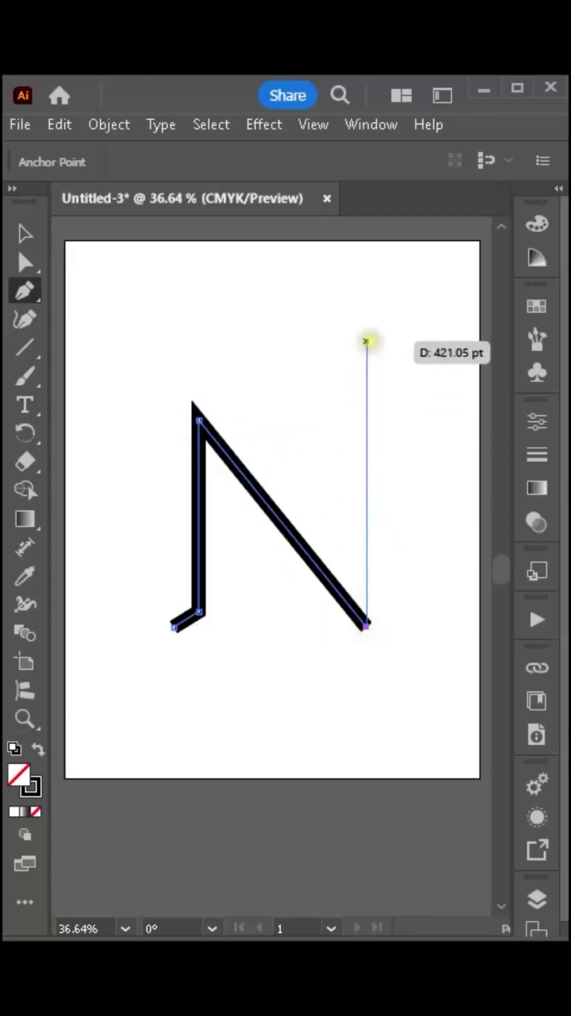
left_click(367, 341)
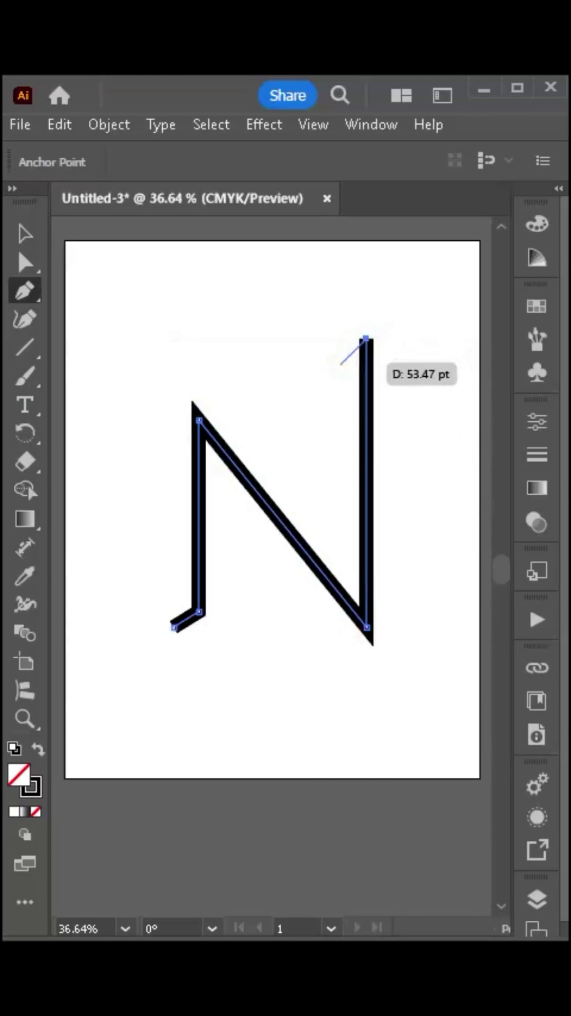
left_click(339, 363)
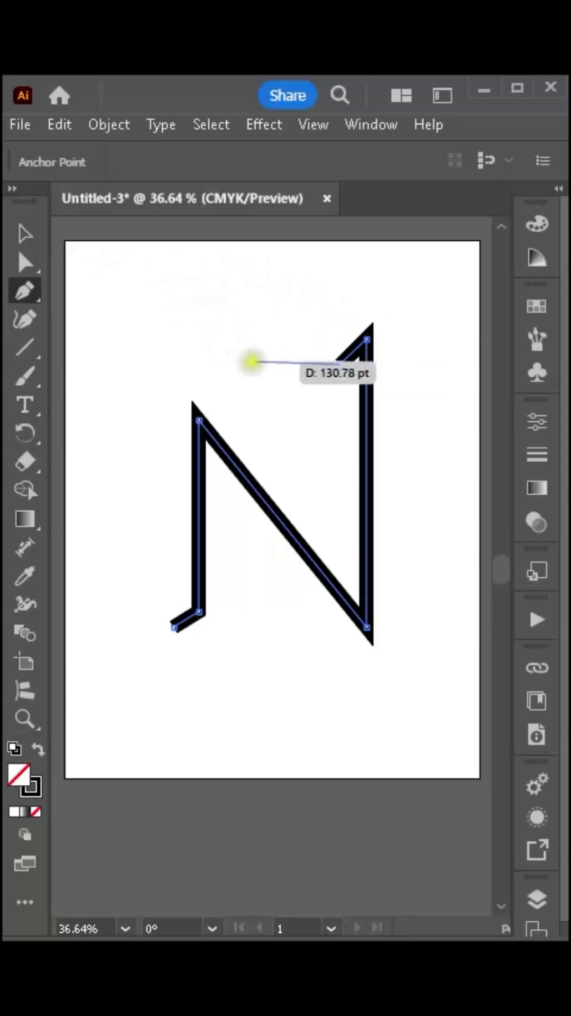
key("backslash")
Step: Select the N path and group it
left_click(25, 233)
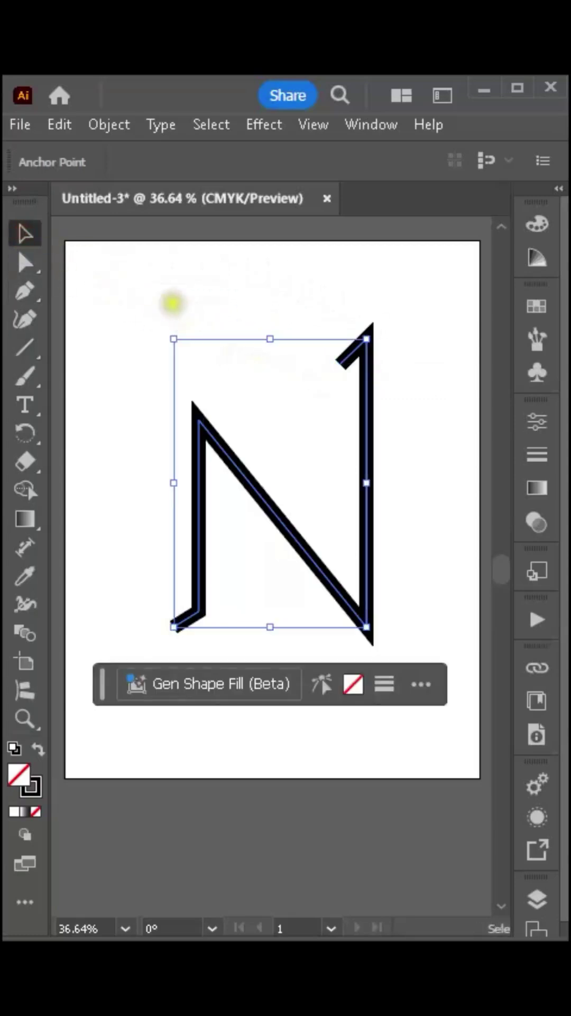
left_click(133, 297)
left_click_drag(437, 658, 336, 517)
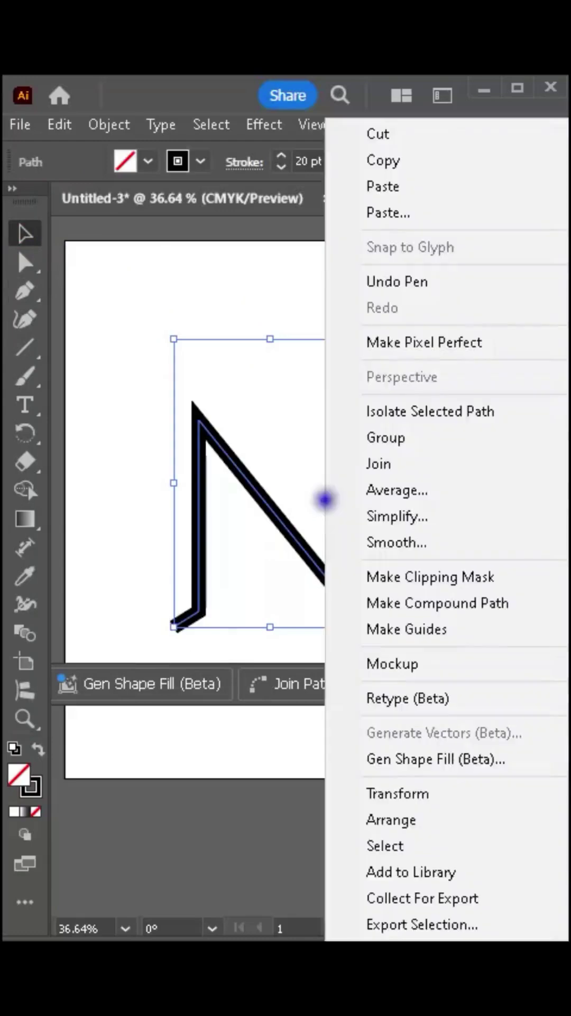
right_click(321, 501)
left_click(380, 438)
Step: Round the N's corners to a small radius, then reselect the N group
left_click(25, 262)
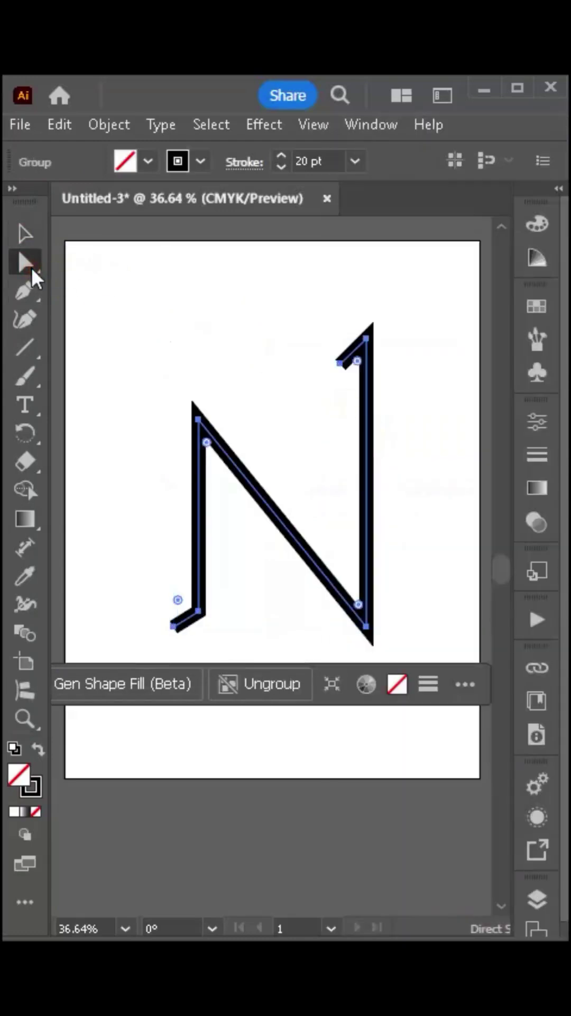
left_click_drag(208, 444, 205, 419)
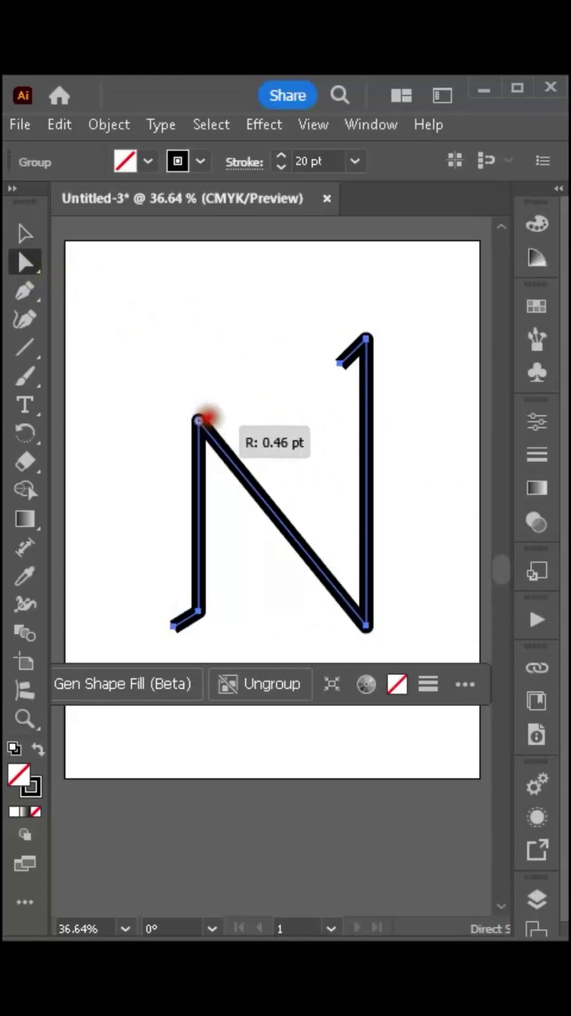
left_click_drag(205, 420, 205, 417)
left_click(25, 232)
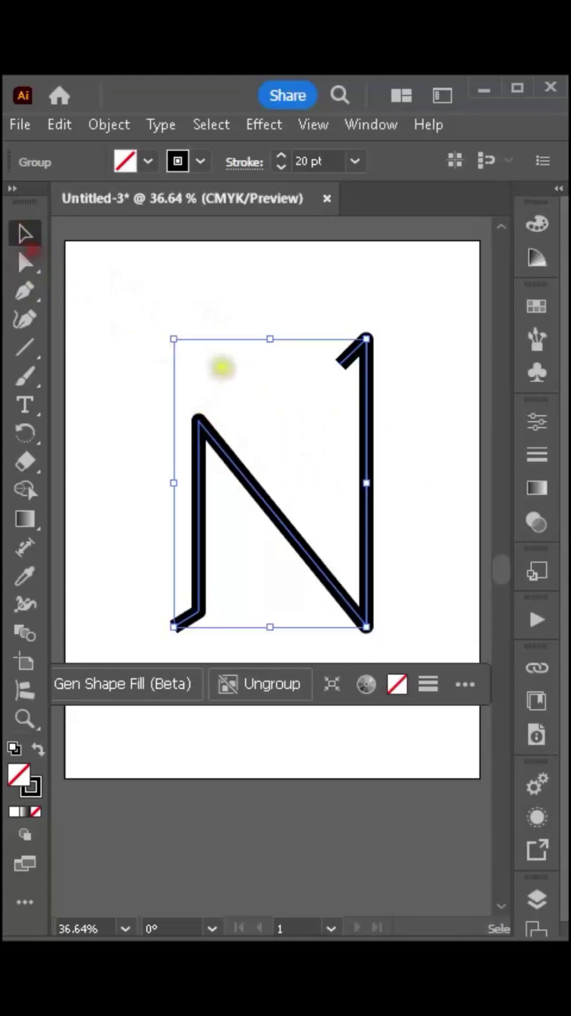
left_click(220, 363)
left_click(318, 560)
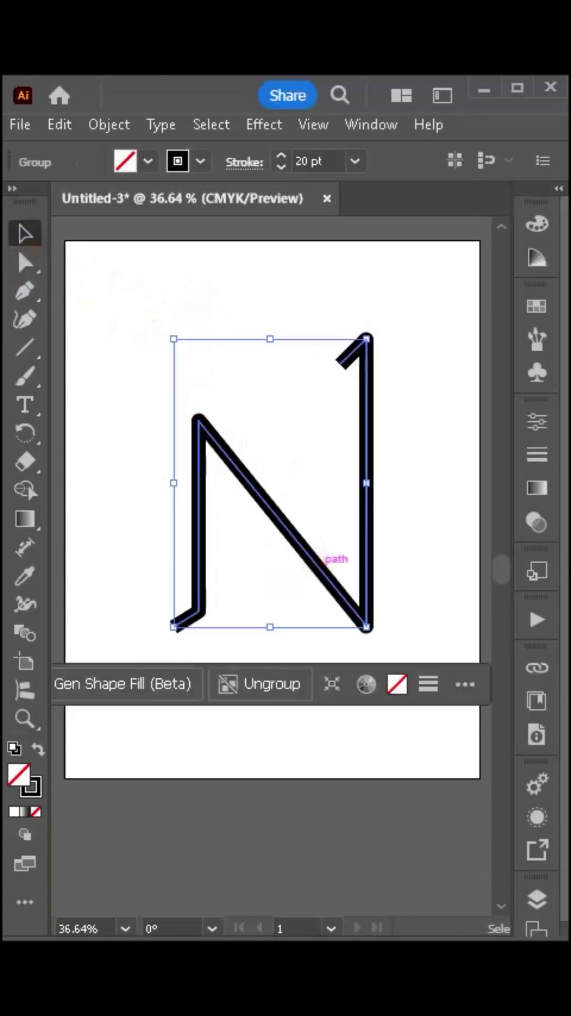
Step: Copy the N group and paste the copy in front
left_click(60, 124)
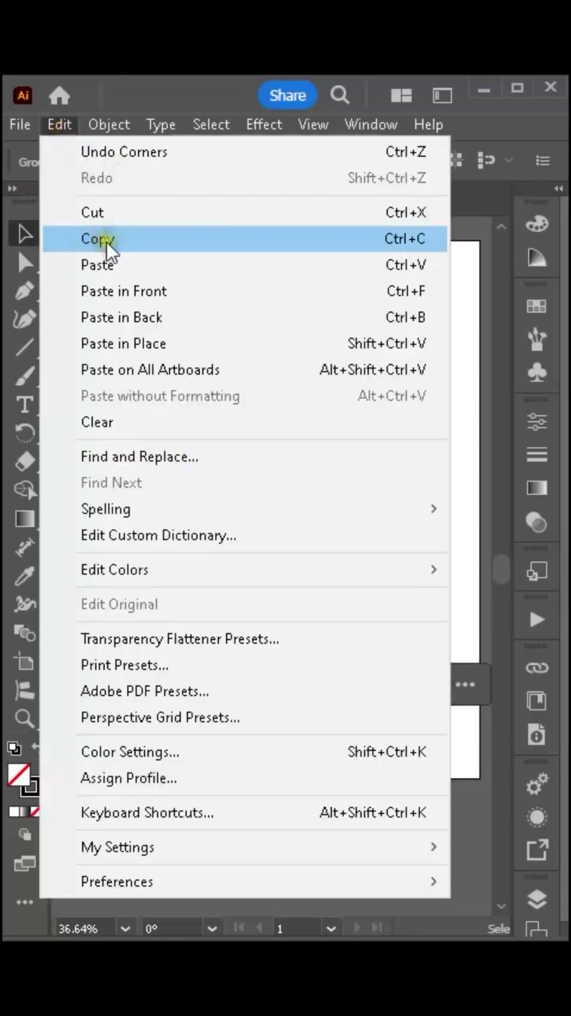
left_click(106, 238)
left_click(64, 125)
left_click(109, 255)
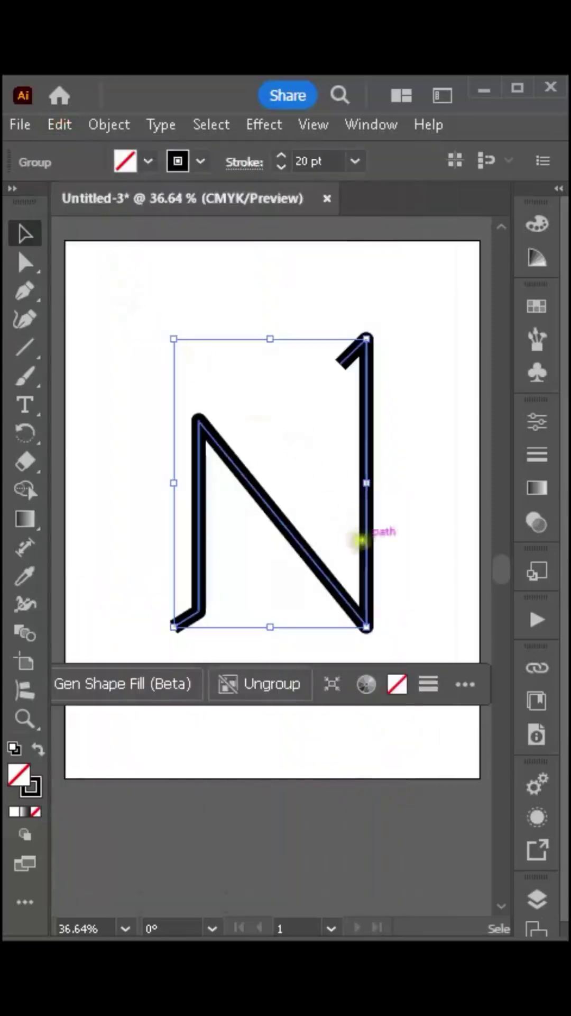
Step: Rotate the pasted N copy 180° so it interlocks with the original
mouse_move(373, 333)
left_mouse_down()
mouse_move(385, 514)
mouse_move(220, 563)
left_mouse_up()
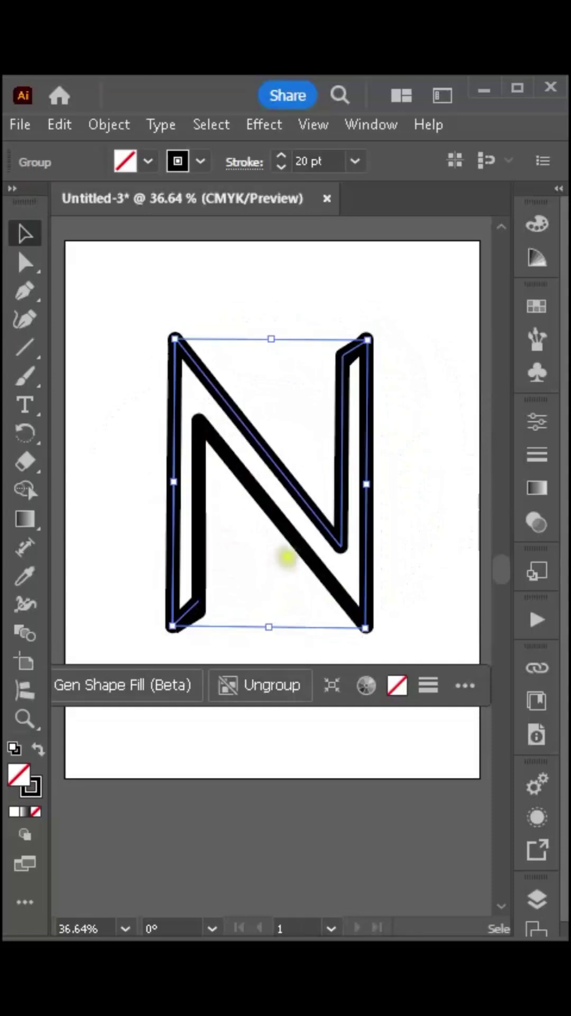
key("a")
key("v")
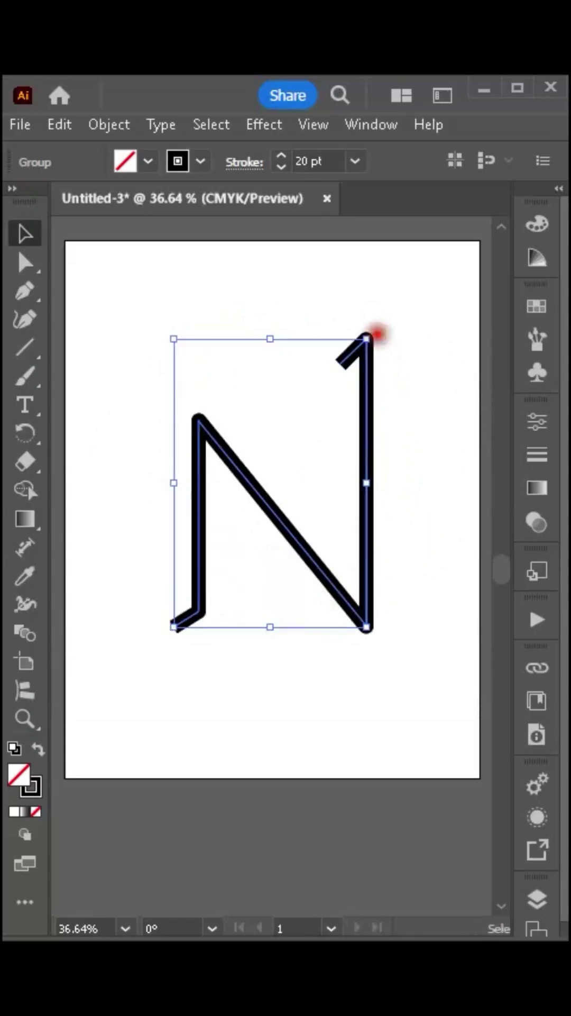
mouse_move(370, 336)
left_mouse_down()
mouse_move(287, 586)
mouse_move(210, 570)
left_mouse_up()
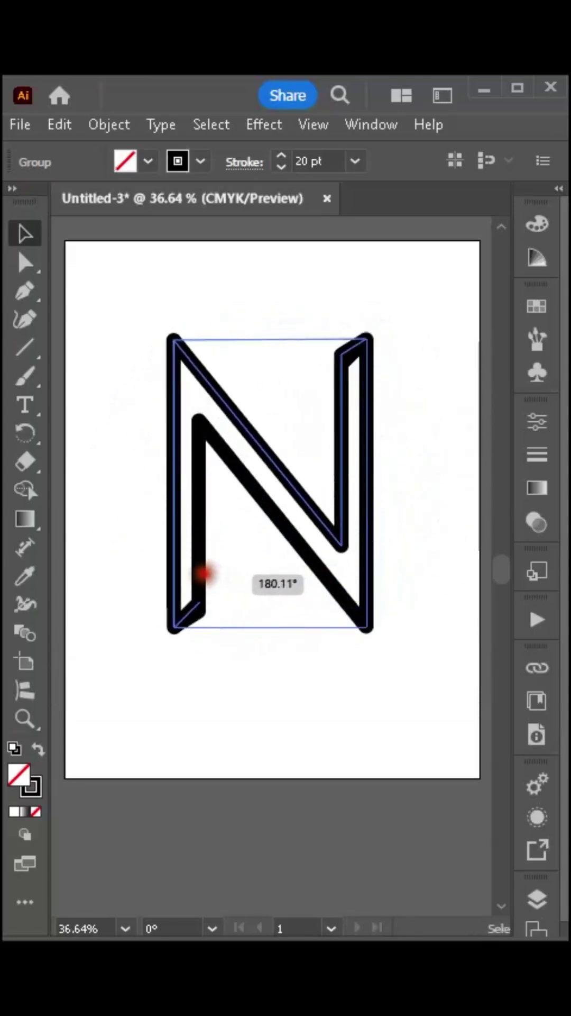
left_click(349, 572, "shift")
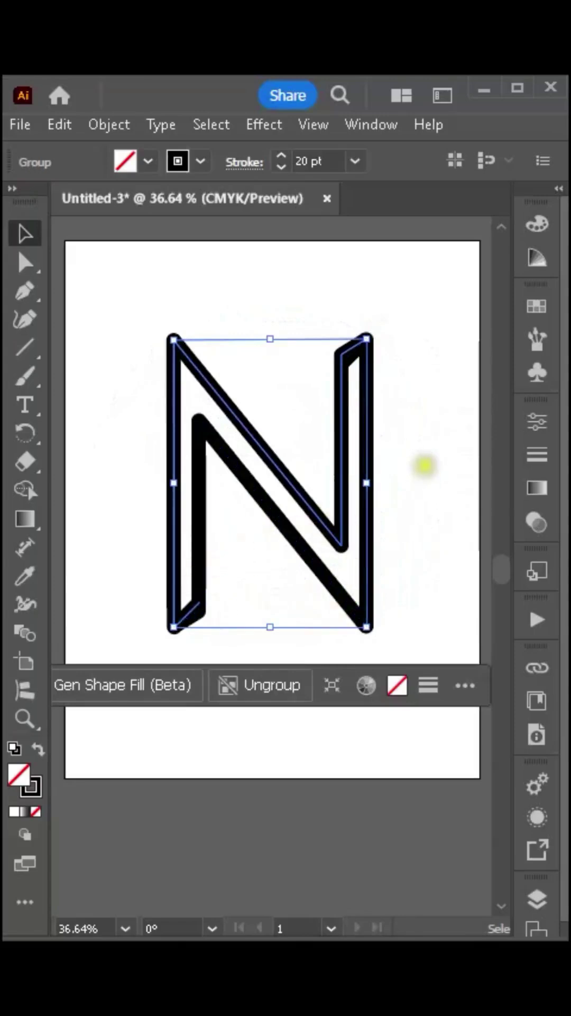
left_click(418, 473)
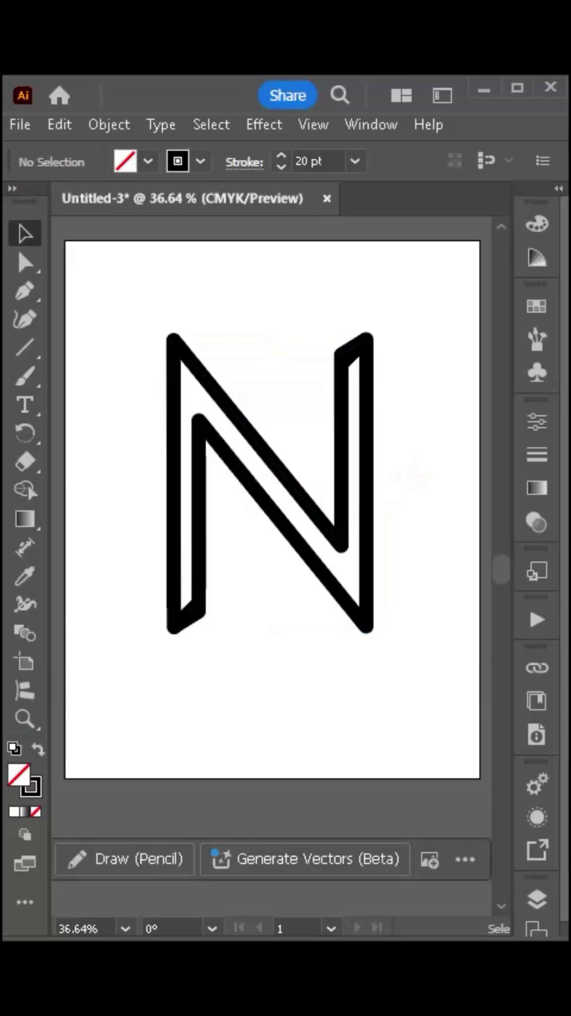
left_click(342, 515)
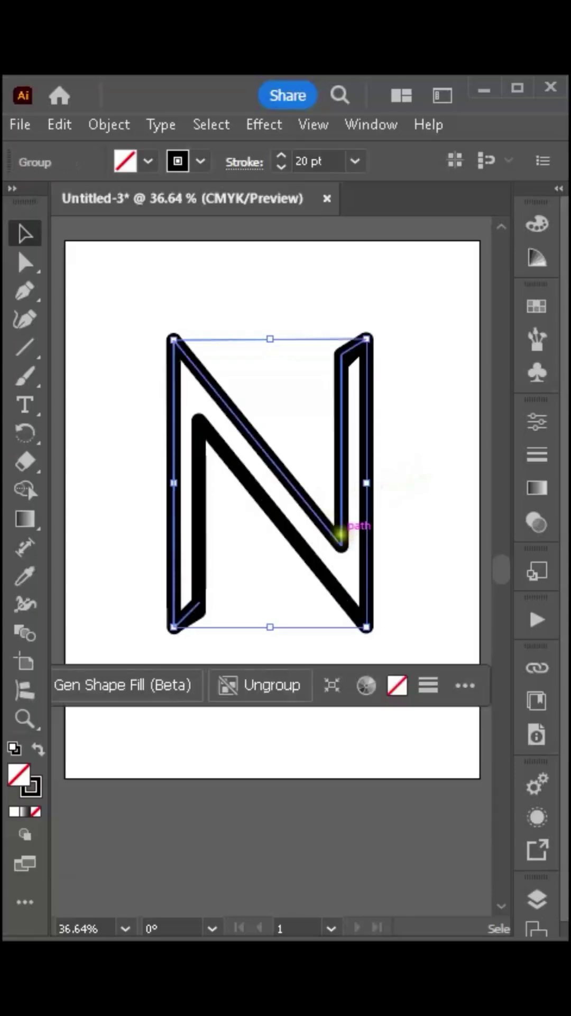
Step: Move the rotated N down and left to offset it from the upright N
mouse_move(340, 538)
left_mouse_down()
mouse_move(315, 541)
mouse_move(328, 618)
left_mouse_up()
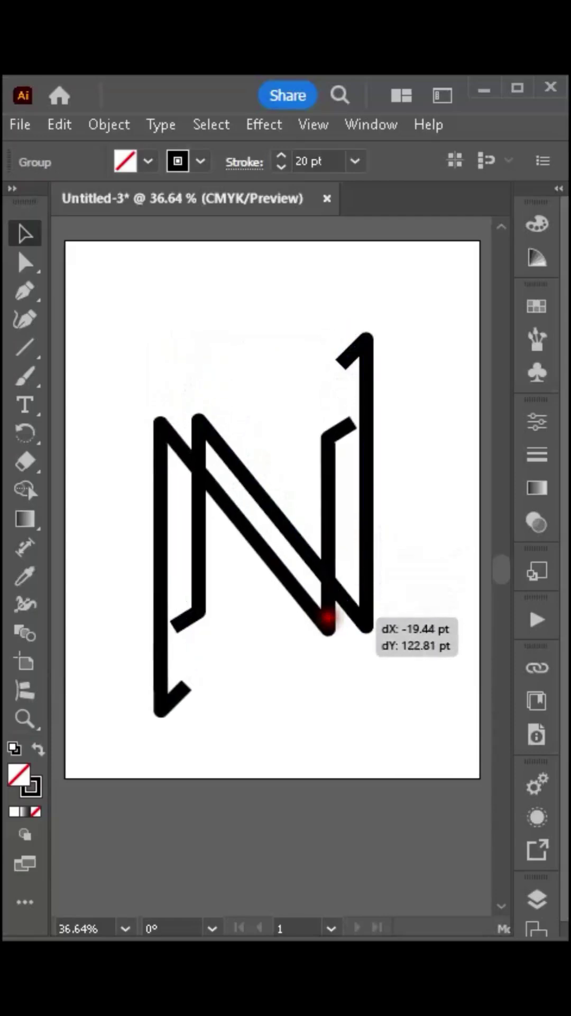
left_click_drag(328, 618, 324, 606)
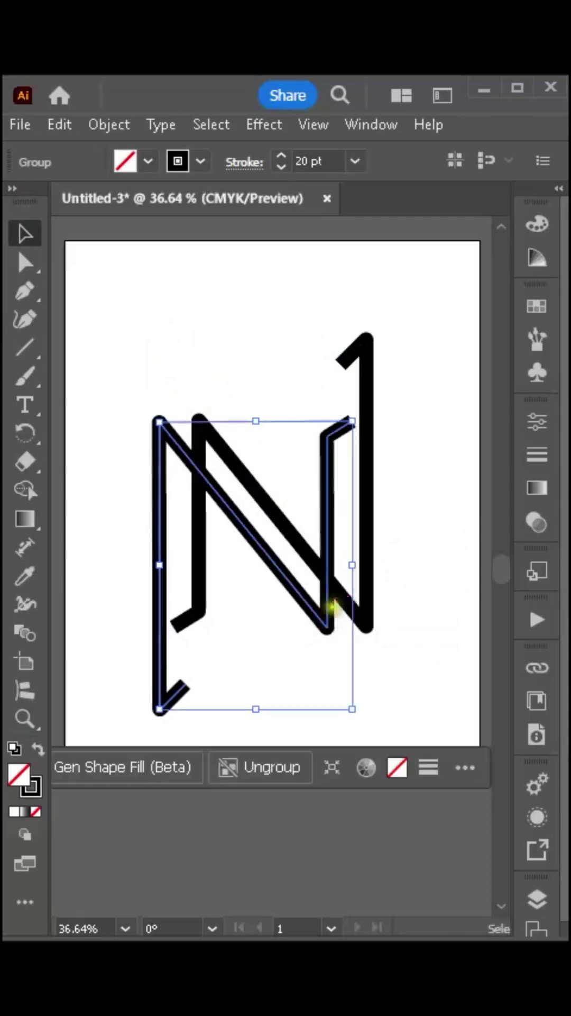
left_click(254, 301)
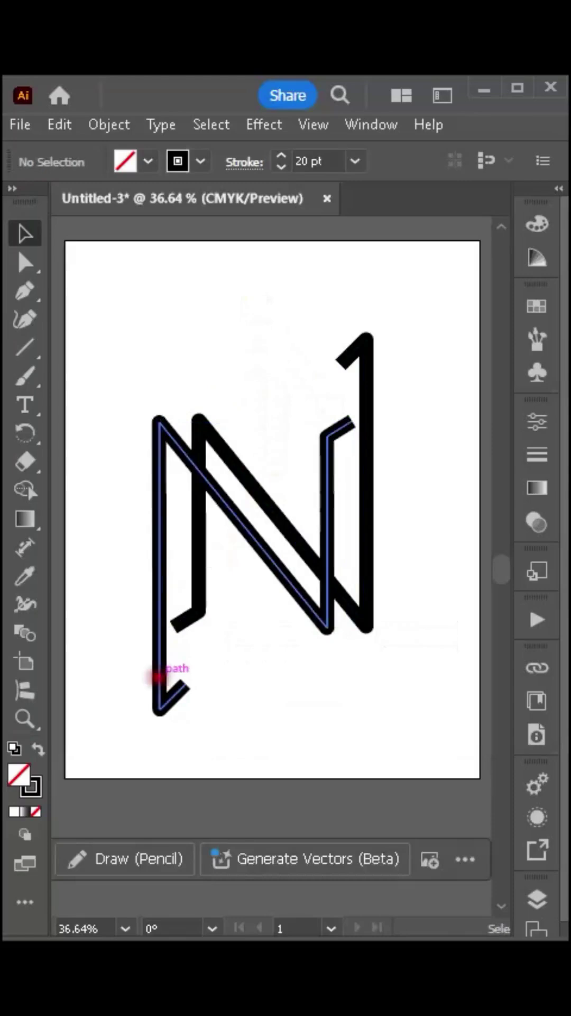
Step: Select both N shapes and group them together
left_click(157, 677)
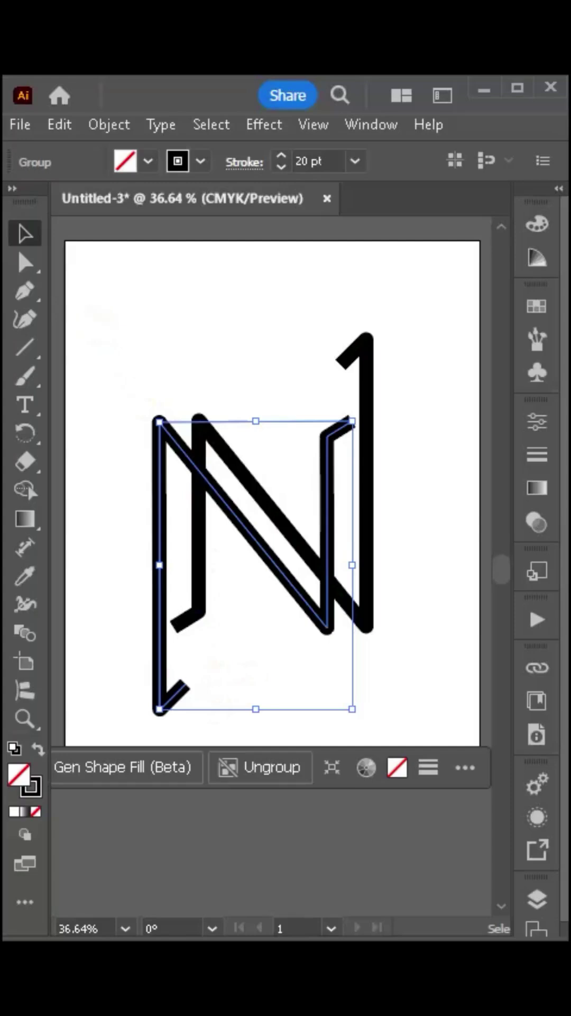
left_click(342, 516, "shift")
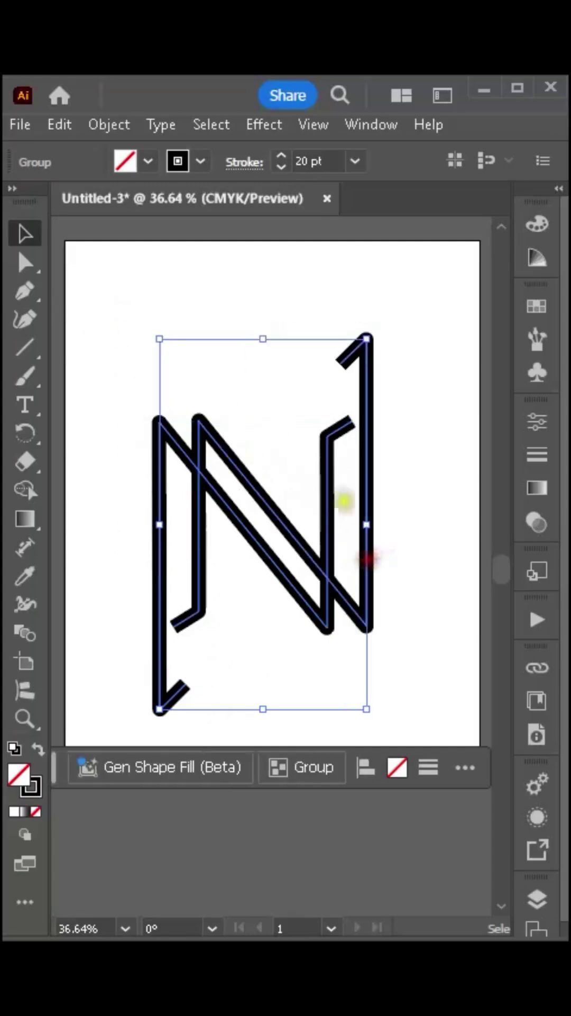
right_click(326, 477)
left_click(392, 604)
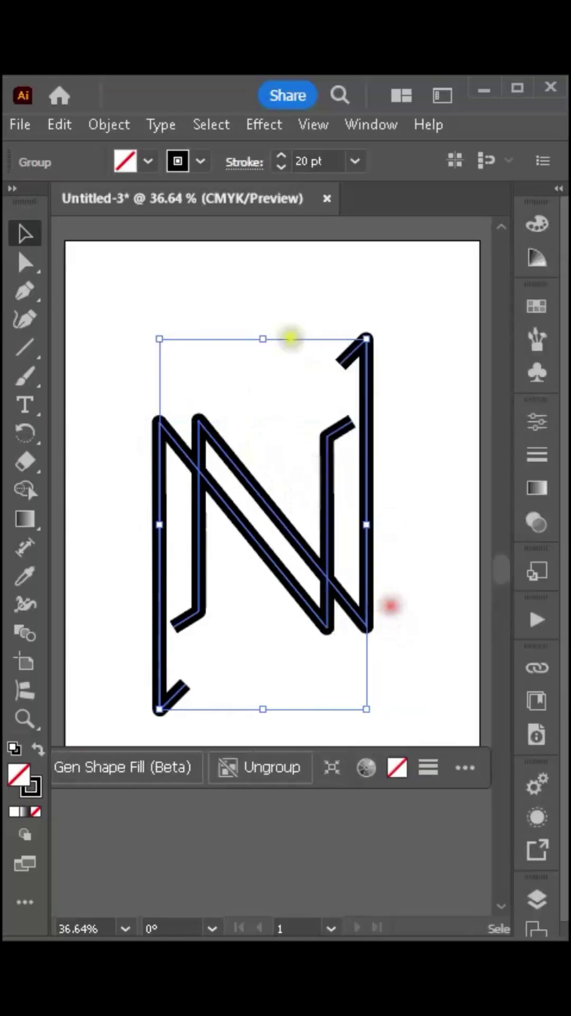
left_click(263, 125)
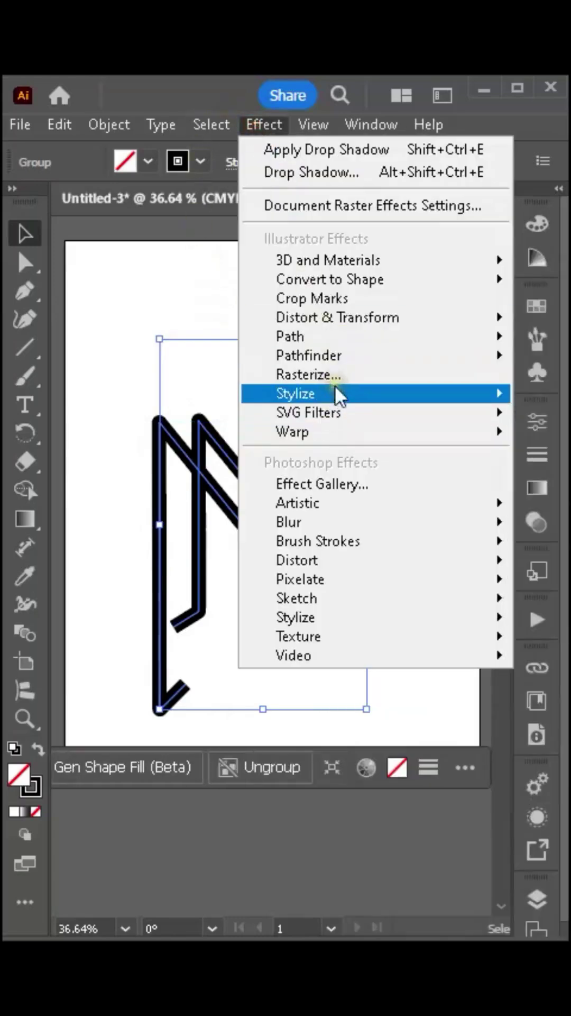
Step: Give the N logo a drop shadow and an orange stroke
left_click(540, 393)
left_click(261, 824)
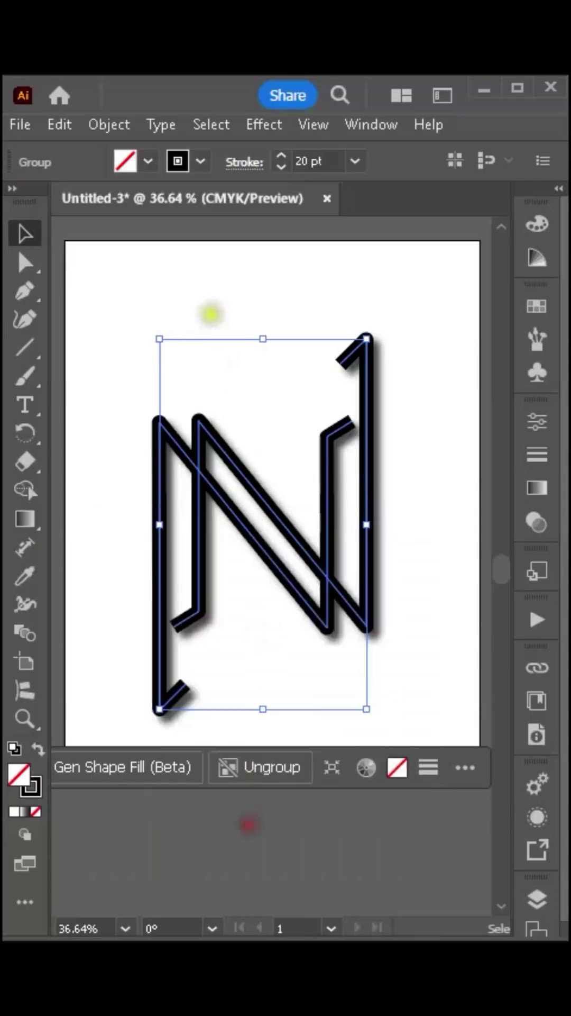
left_click(201, 162)
left_click(251, 250)
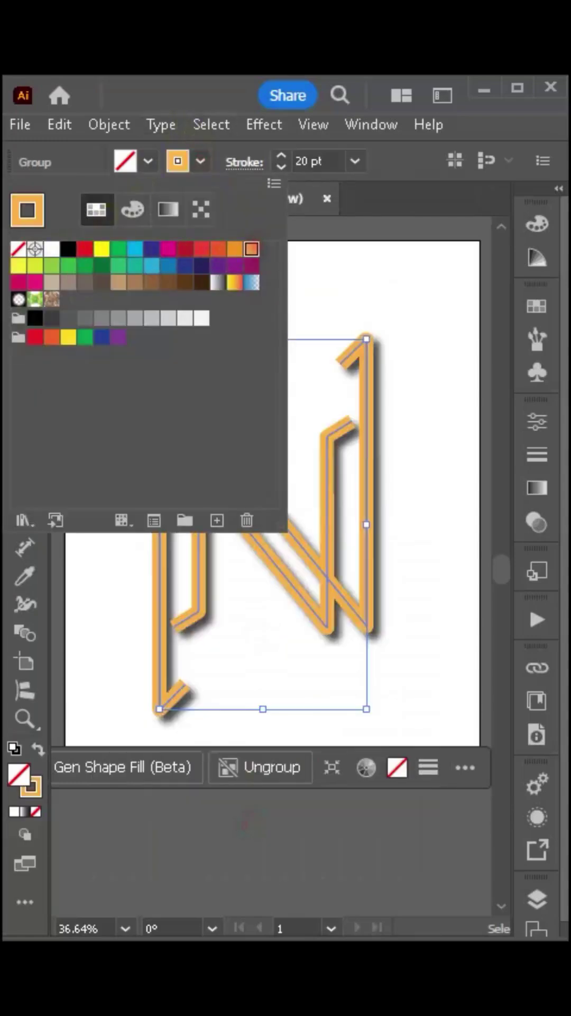
left_click(200, 162)
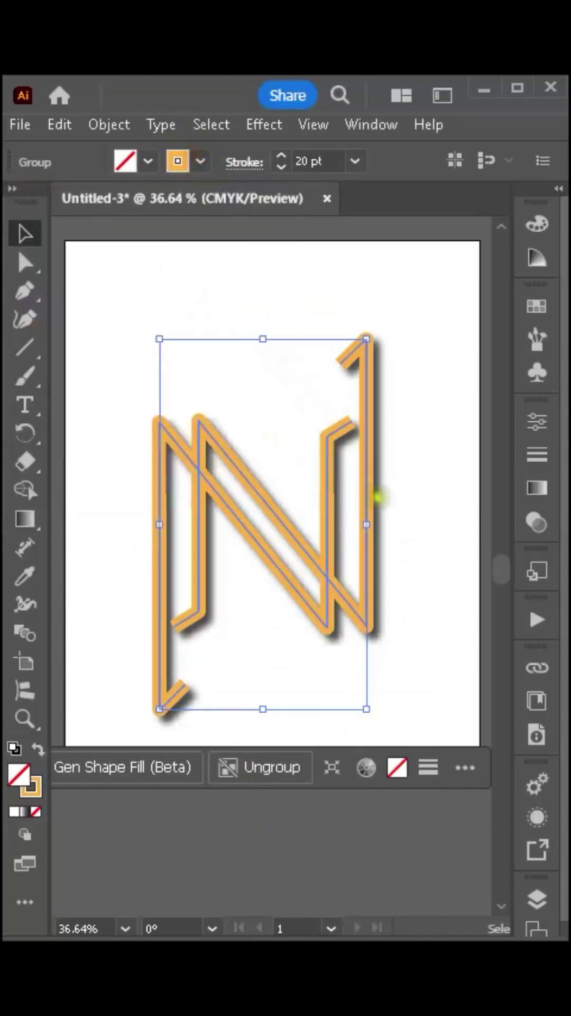
Step: Widen the N logo, shrink it, and move it higher on the page
left_click_drag(367, 525, 414, 527)
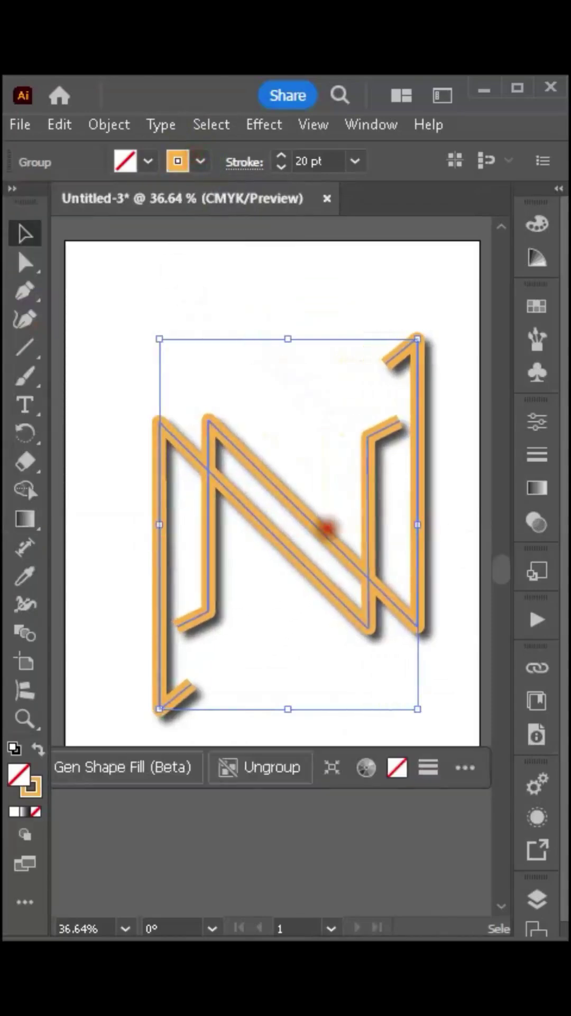
left_click_drag(330, 528, 297, 462)
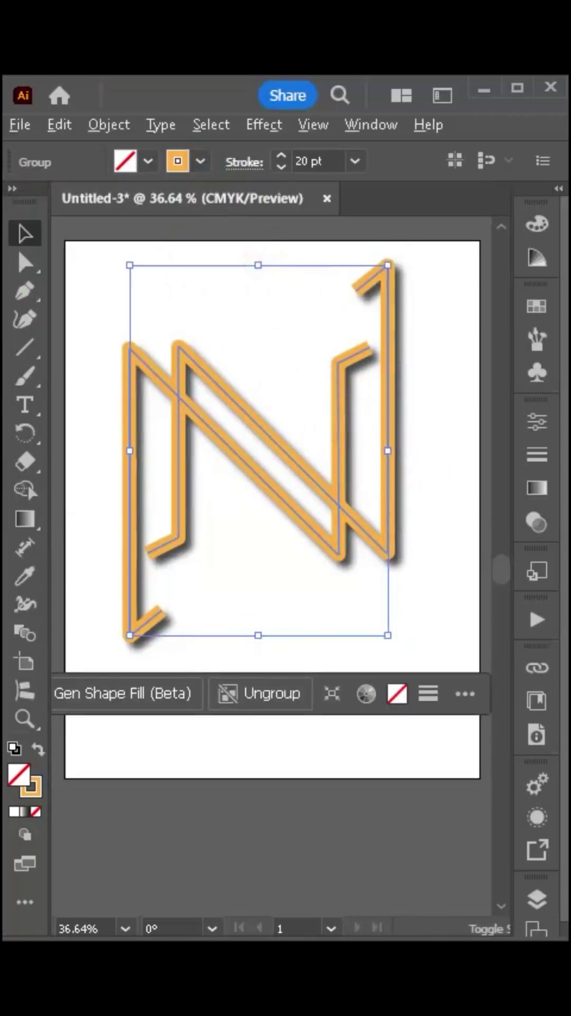
left_click_drag(258, 265, 258, 284)
left_click_drag(245, 413, 253, 403)
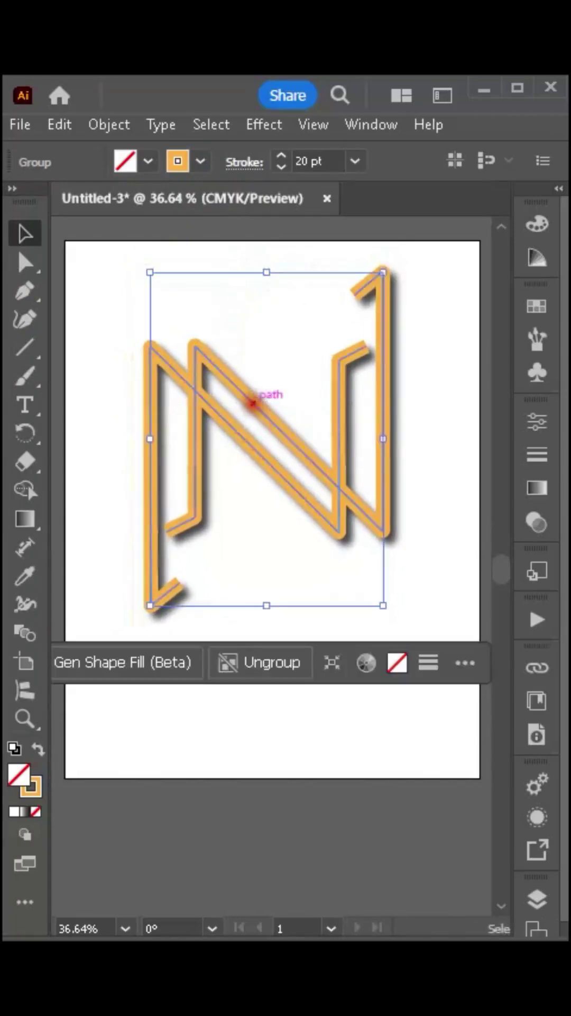
left_click(411, 360)
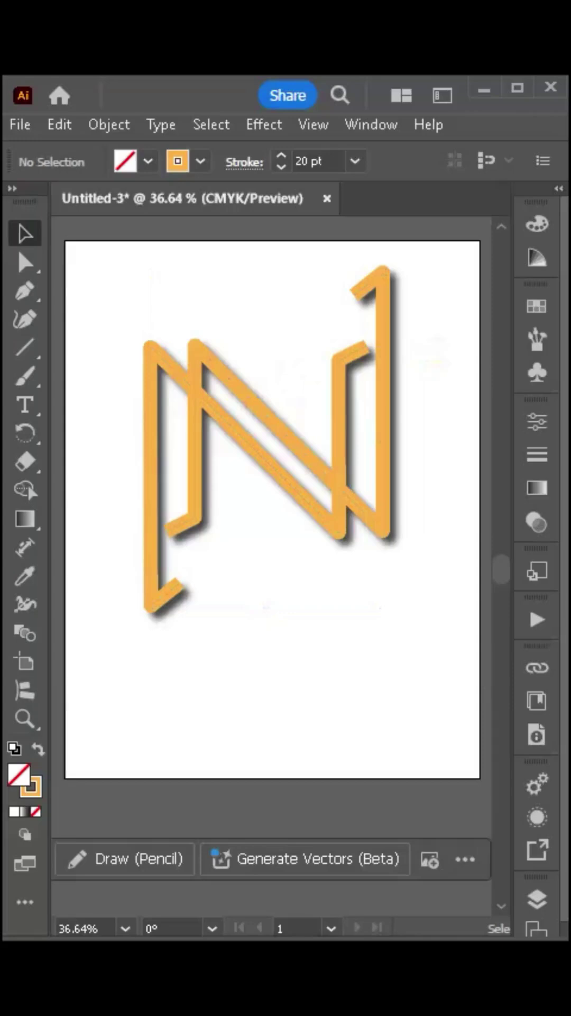
Step: Turn on visibility of the hidden <Linked File> background layer in the Layers panel
left_click(437, 357)
left_click(537, 901)
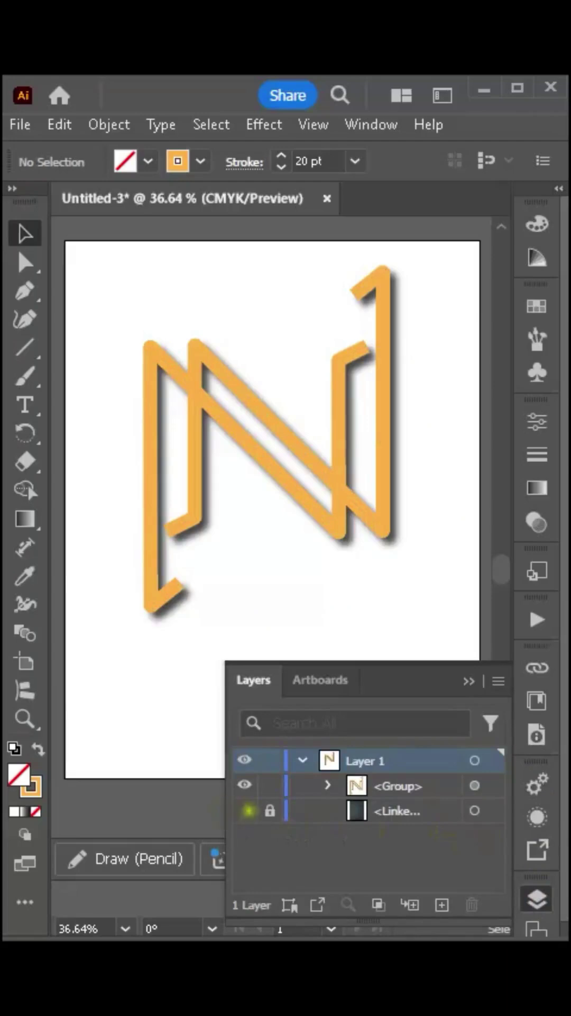
left_click(246, 811)
left_click(246, 810)
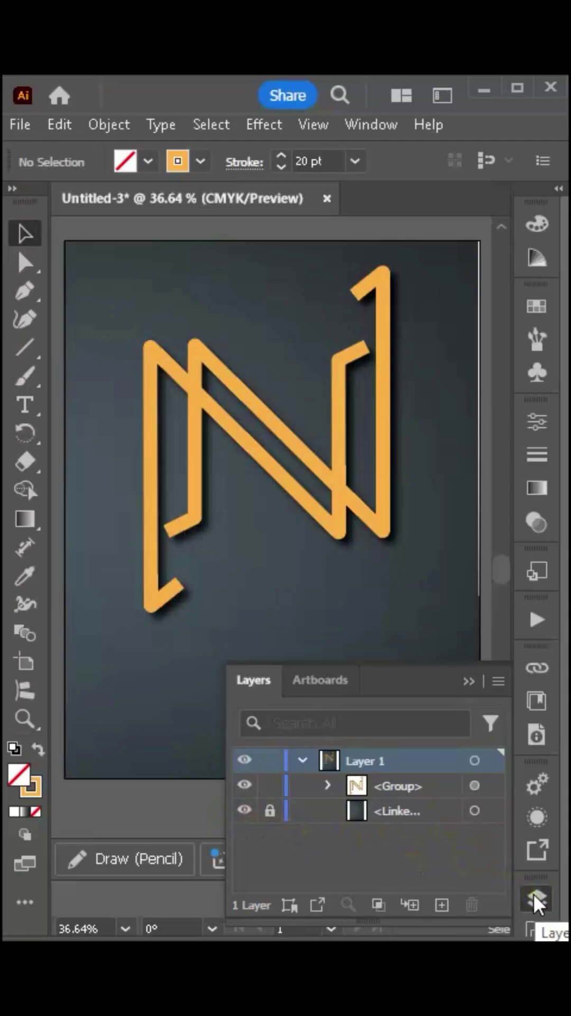
left_click(536, 895)
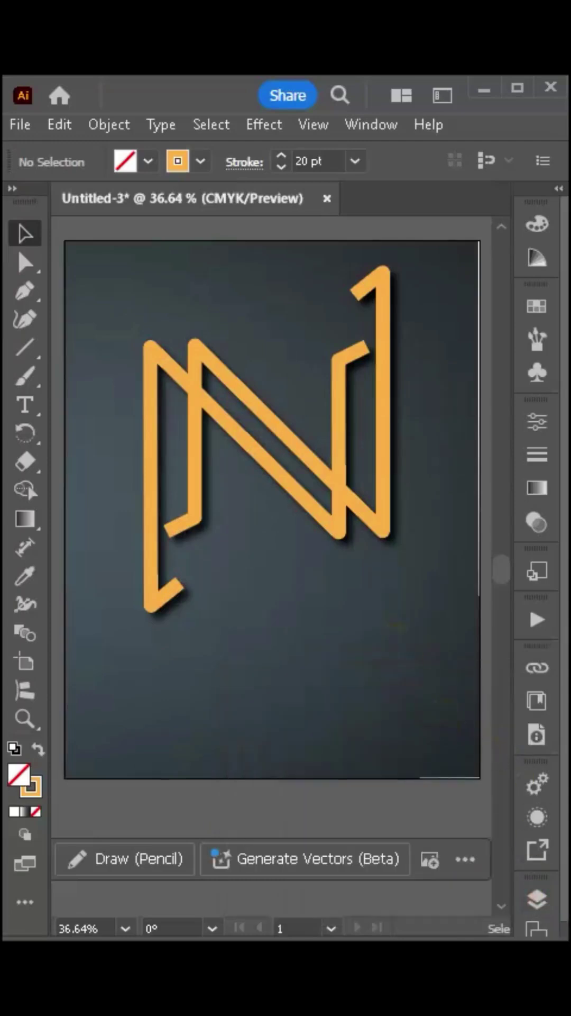
Step: Place a 36 pt text object below the logo and delete its placeholder text
key("t")
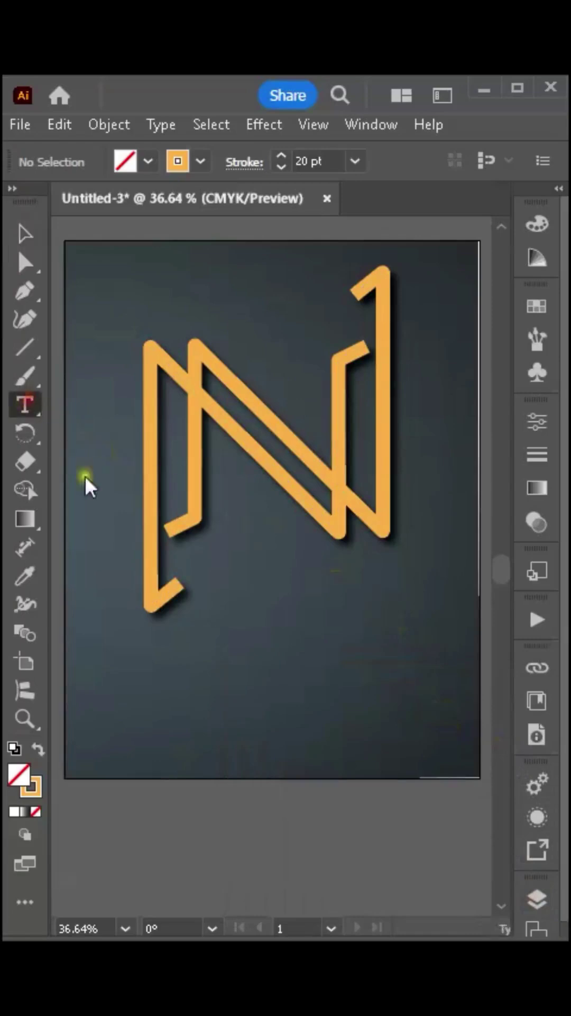
left_click(155, 660)
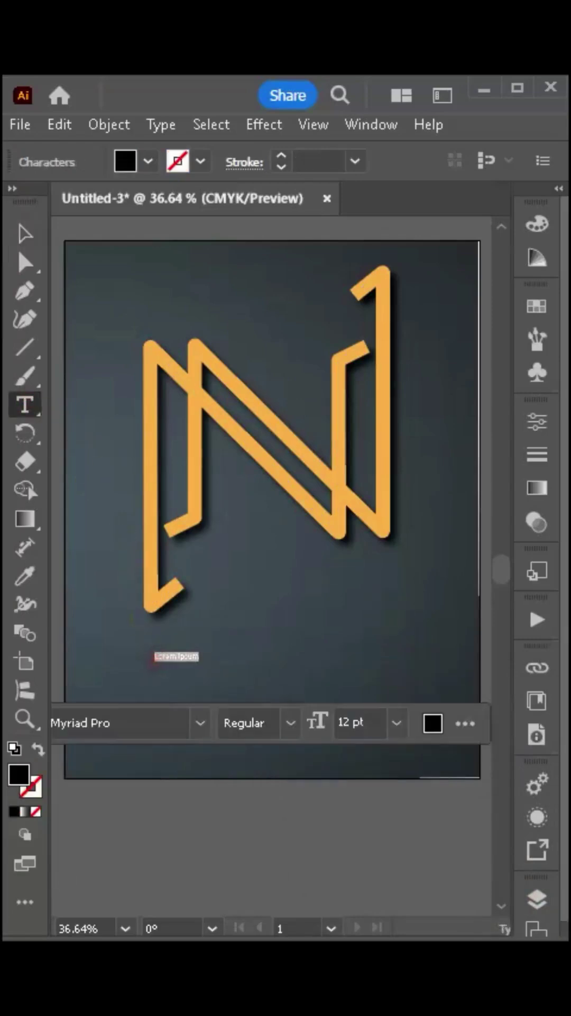
left_click(395, 723)
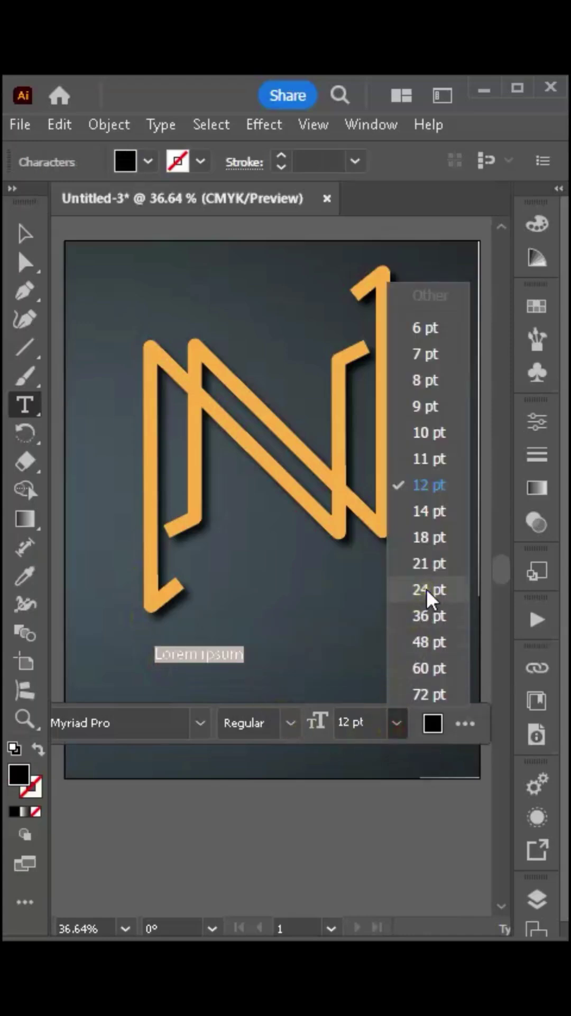
left_click(429, 615)
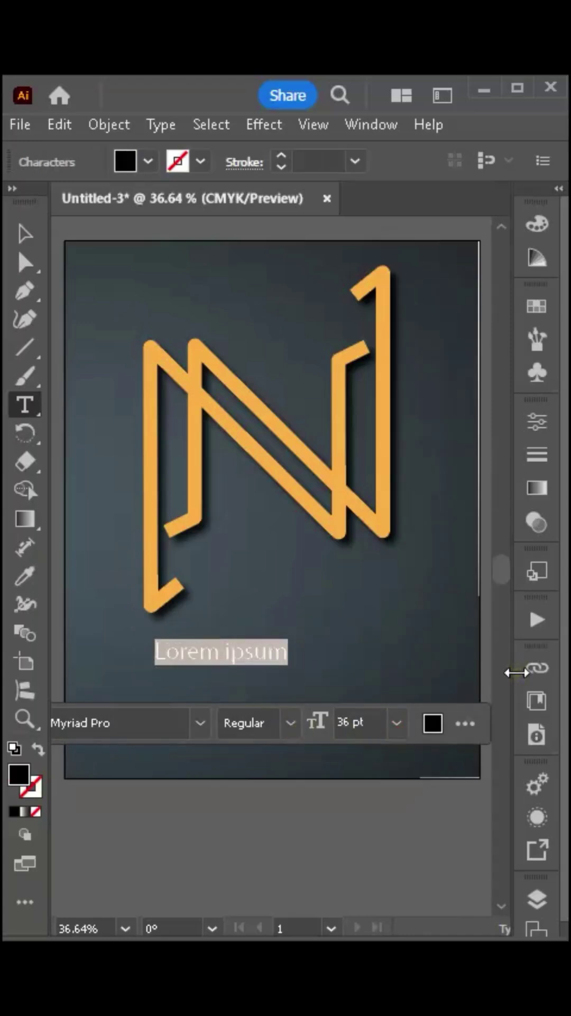
key("BackSpace")
type("Your")
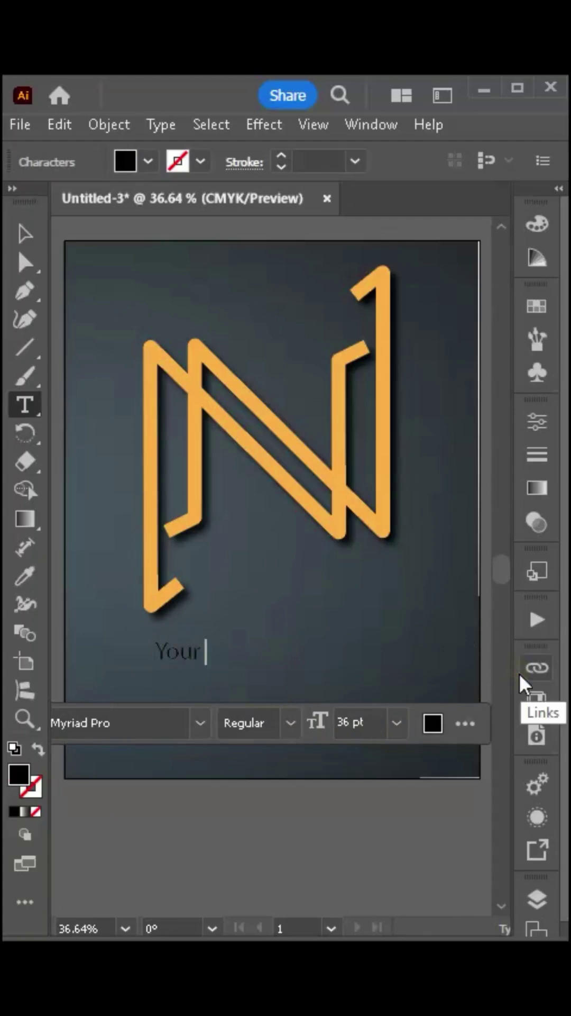
type("C")
type("ompany Logo")
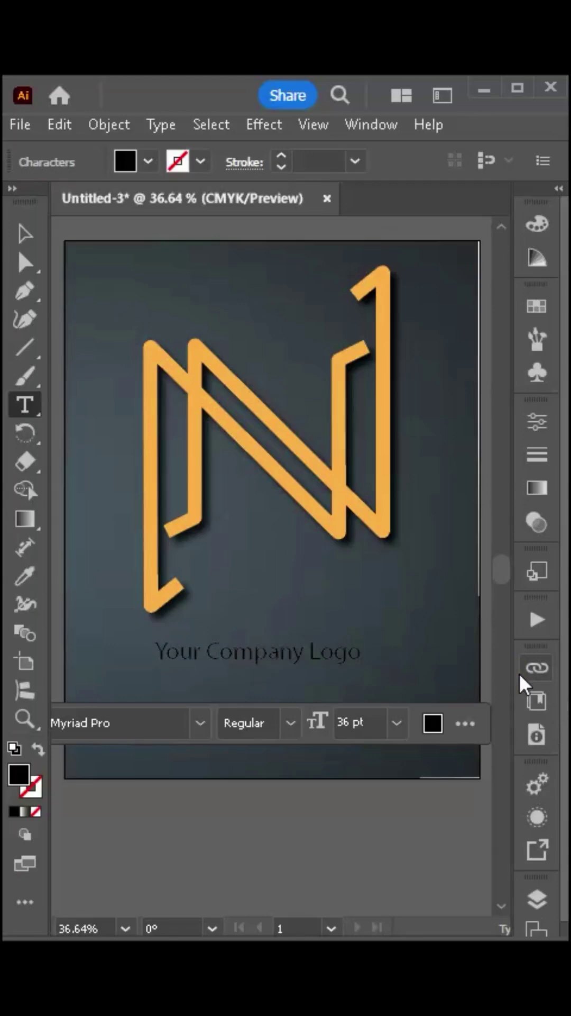
Step: Apply a white Drop Shadow effect to the 'Your Company Logo' text
left_click(29, 231)
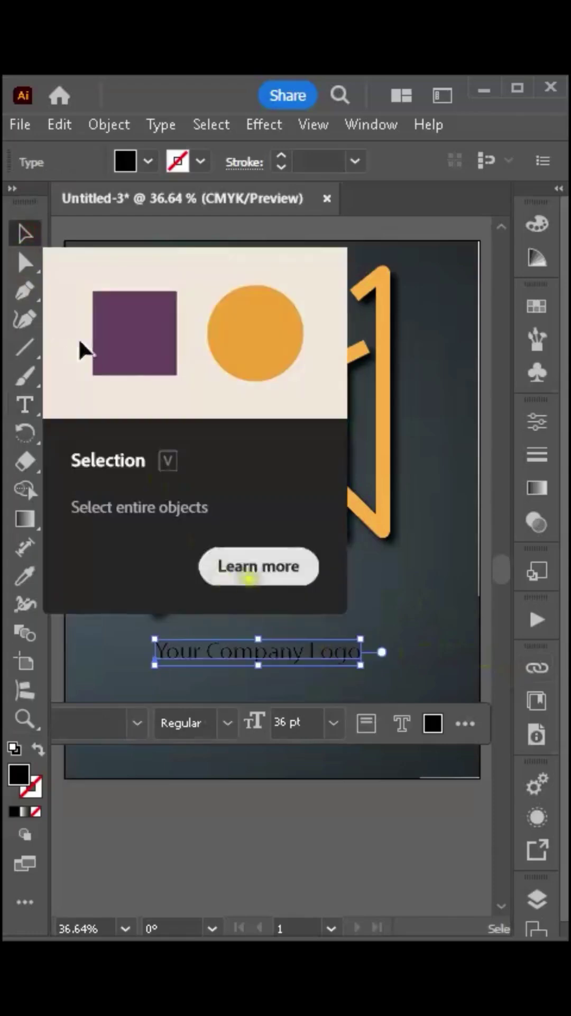
left_click(249, 127)
mouse_move(296, 394)
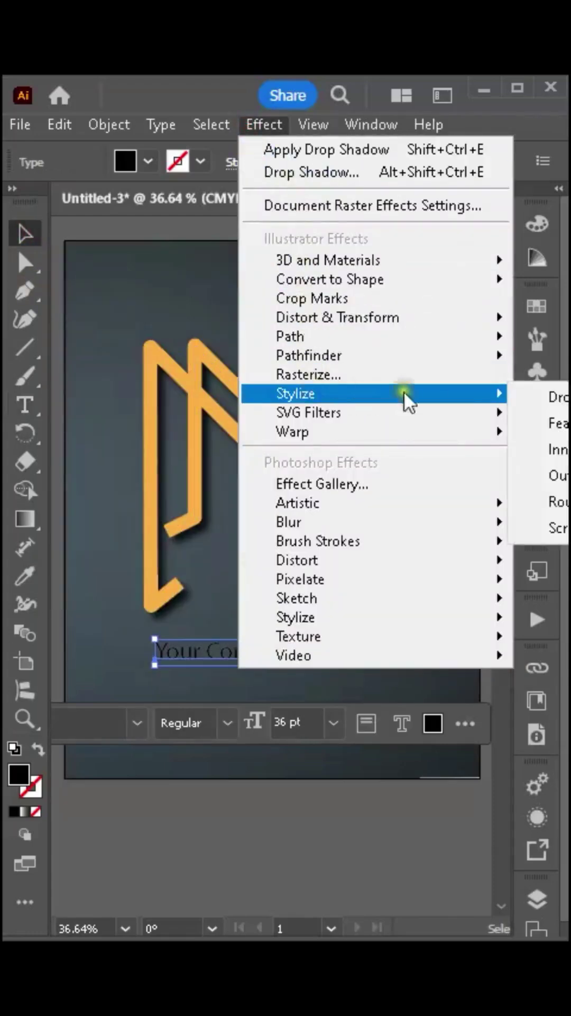
left_click(556, 392)
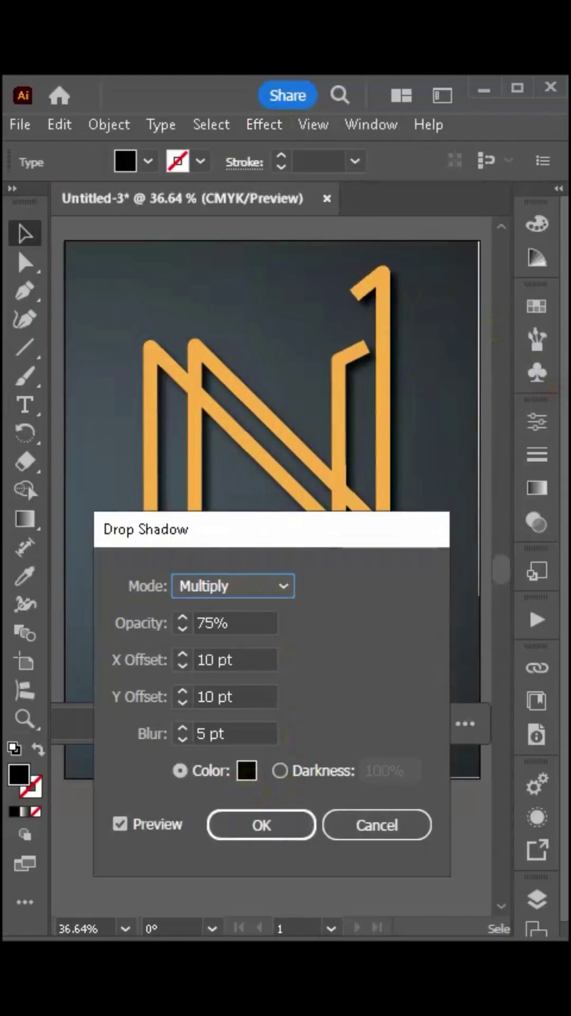
left_click(246, 771)
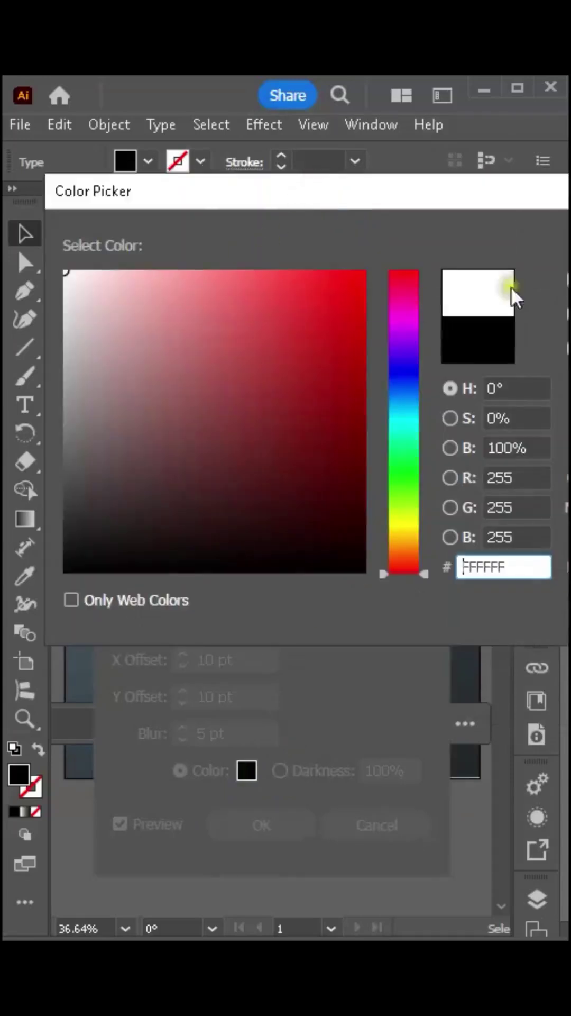
left_click(511, 283)
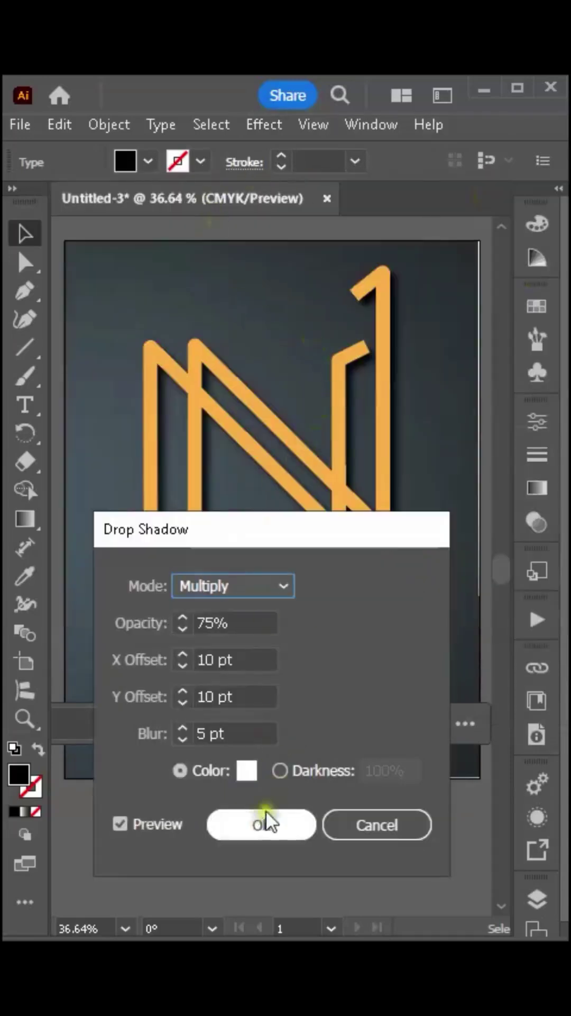
left_click(262, 824)
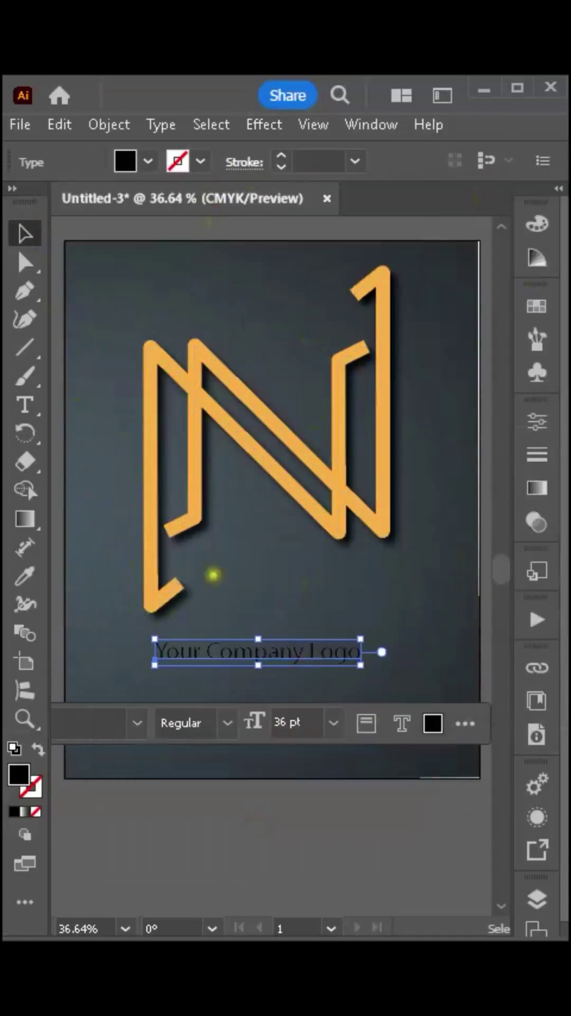
Step: Align the logo and caption to their horizontal centers using the Align panel
left_click_drag(105, 279, 393, 697)
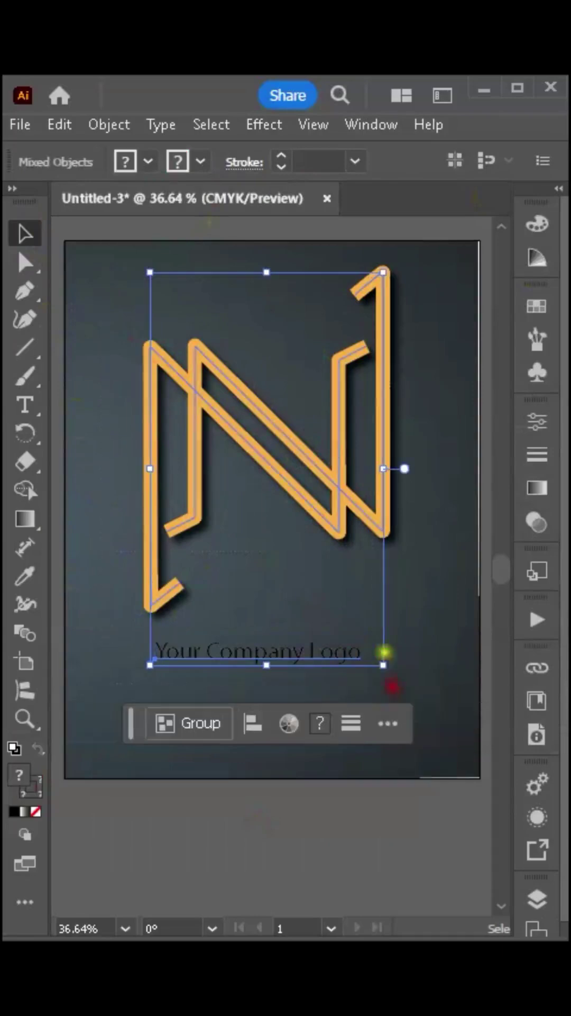
left_click(370, 124)
left_click(444, 456)
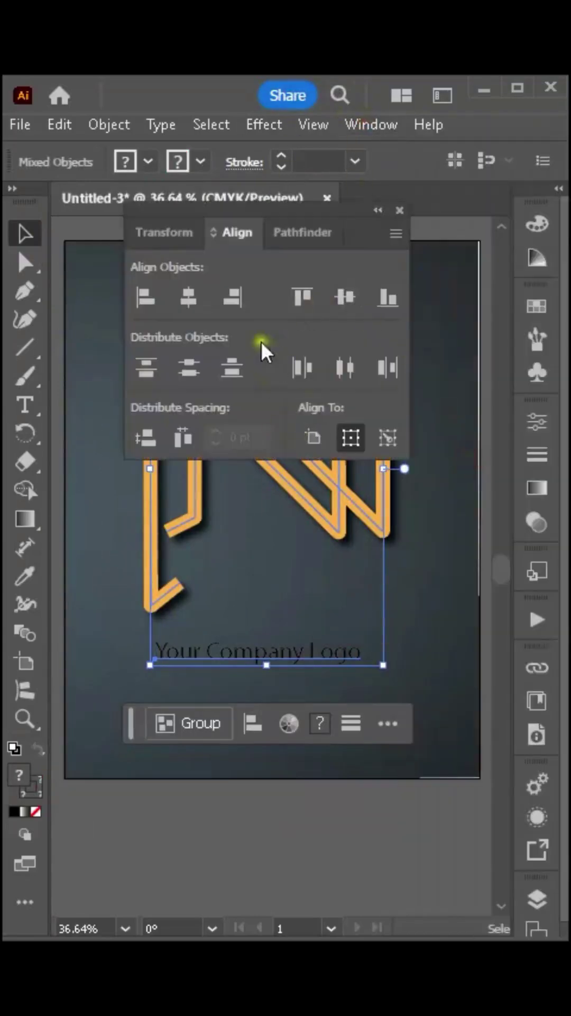
left_click(347, 367)
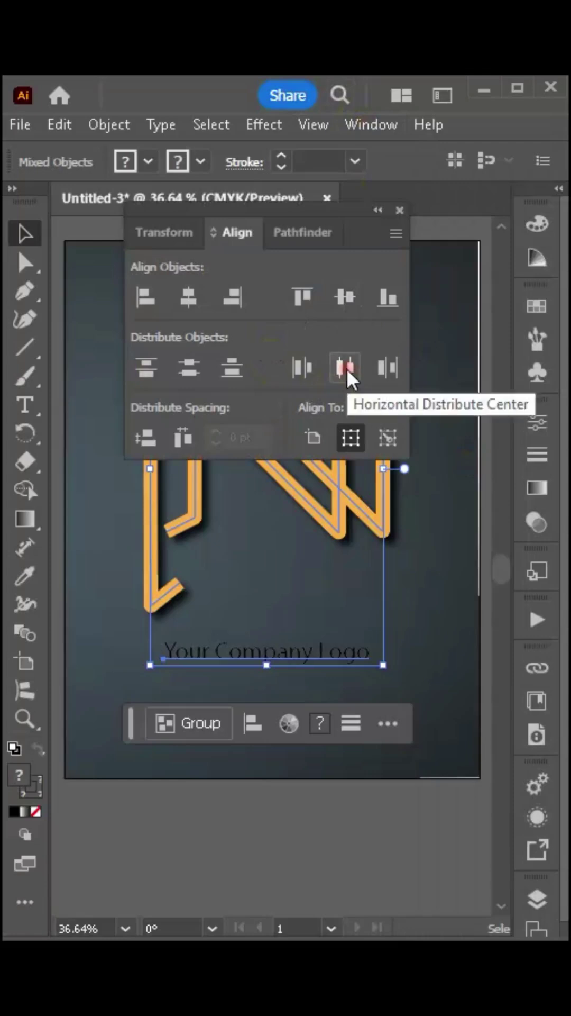
left_click(395, 208)
left_click(99, 315)
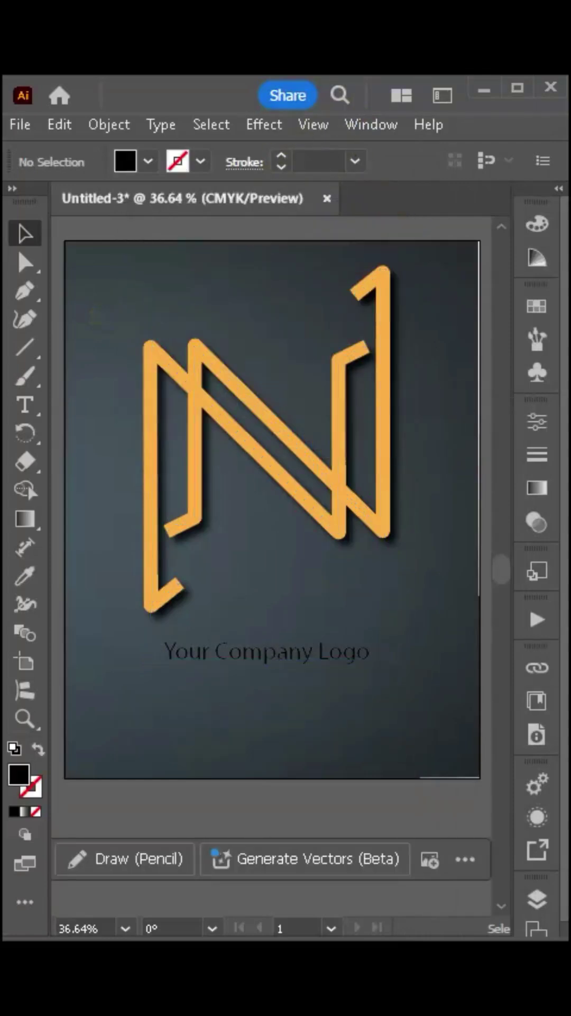
left_click(286, 652)
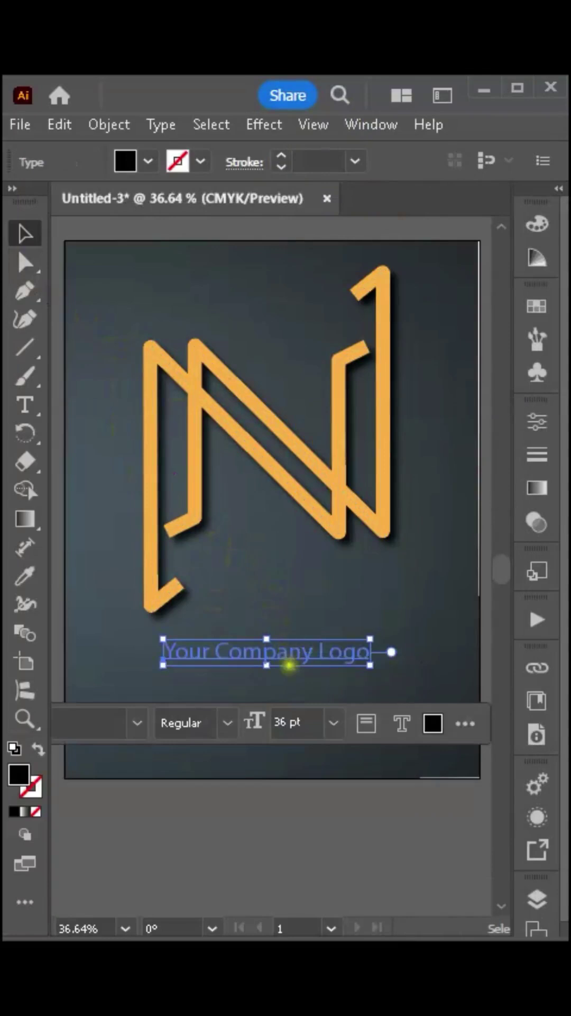
left_click(92, 455)
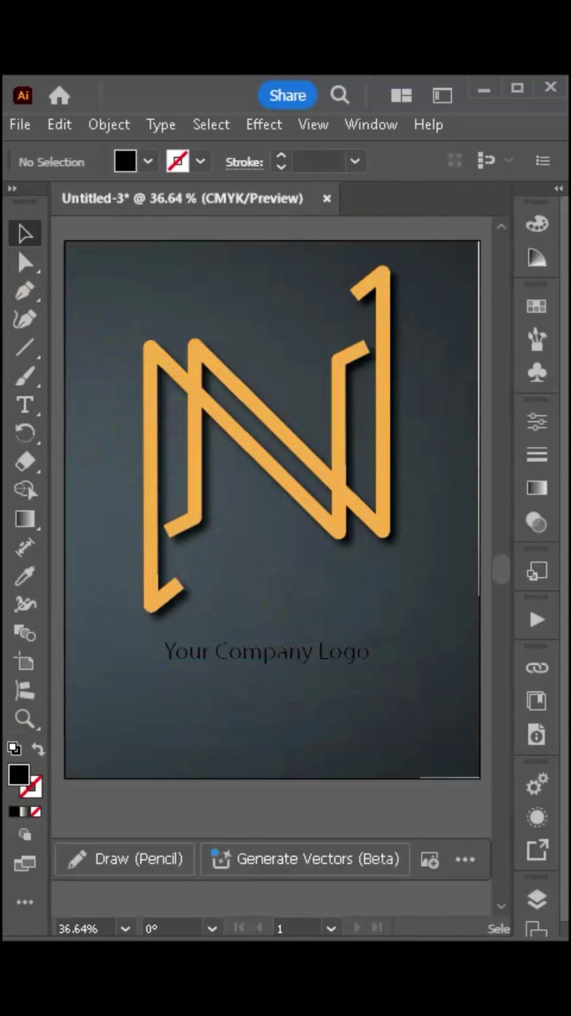